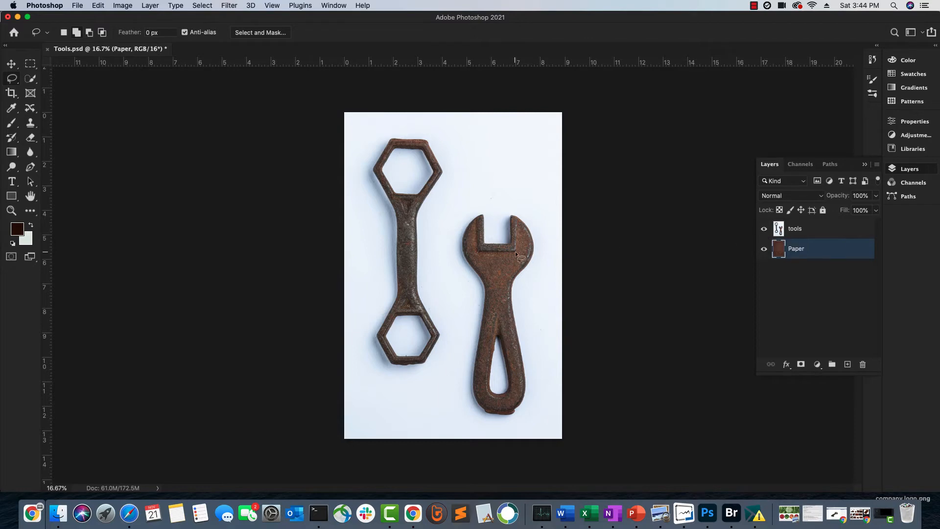
# Automatically select the subject of the tools layer
pyautogui.click(778, 230)
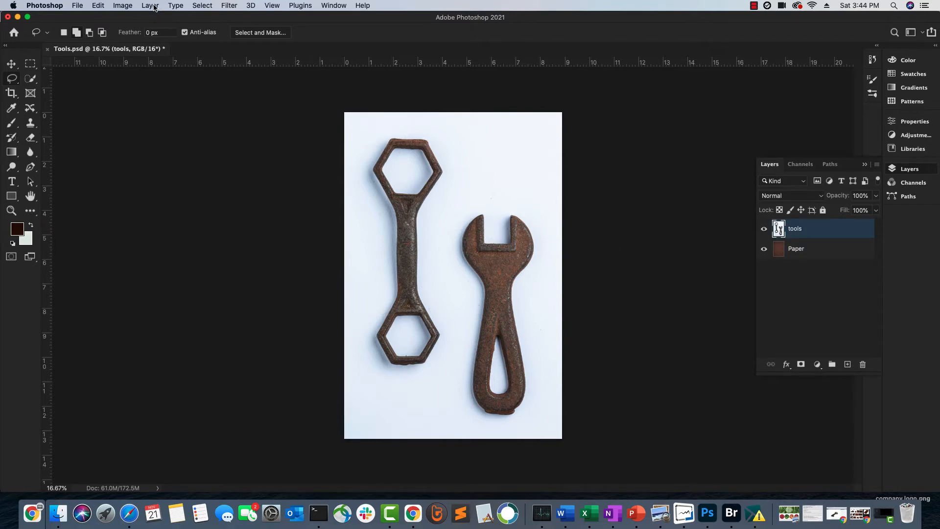
pyautogui.click(202, 6)
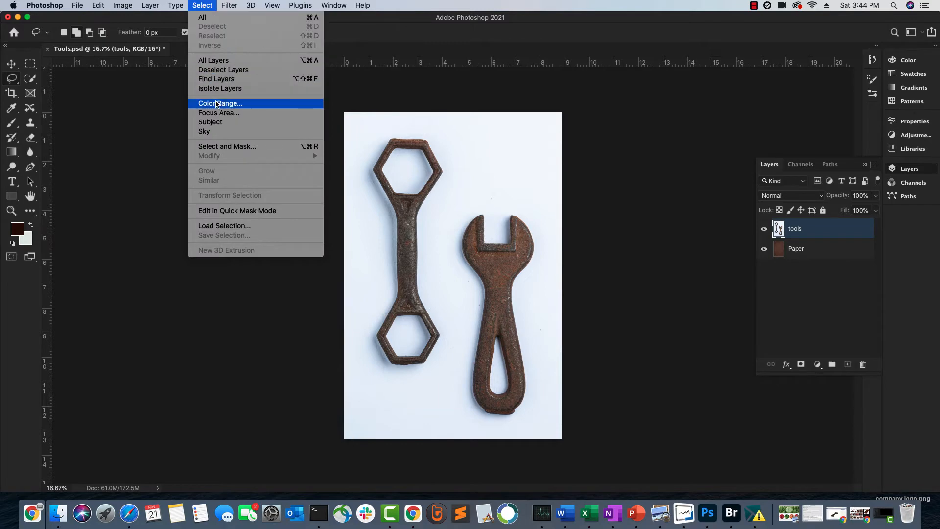
pyautogui.click(211, 122)
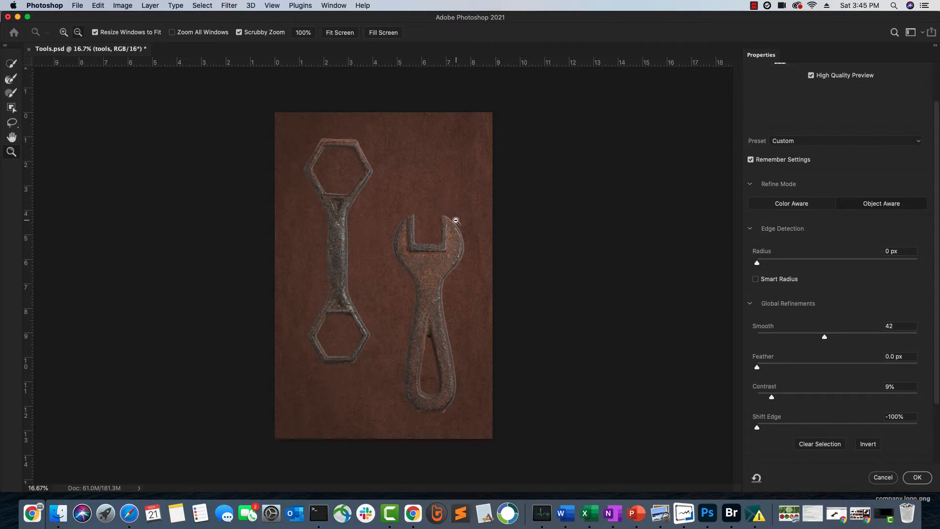
# Preview the selection of both wrenches as Black & White
pyautogui.scroll(-1, 770, 358)
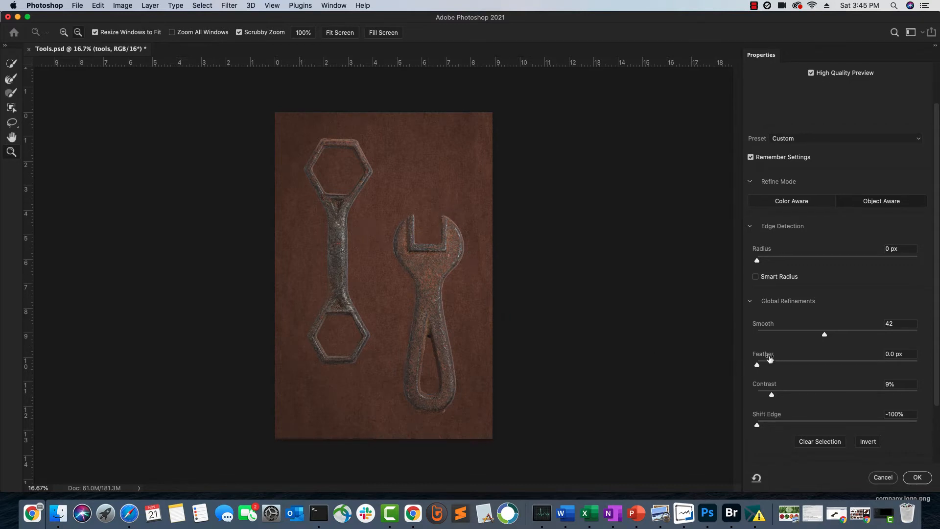
pyautogui.scroll(-5, 771, 361)
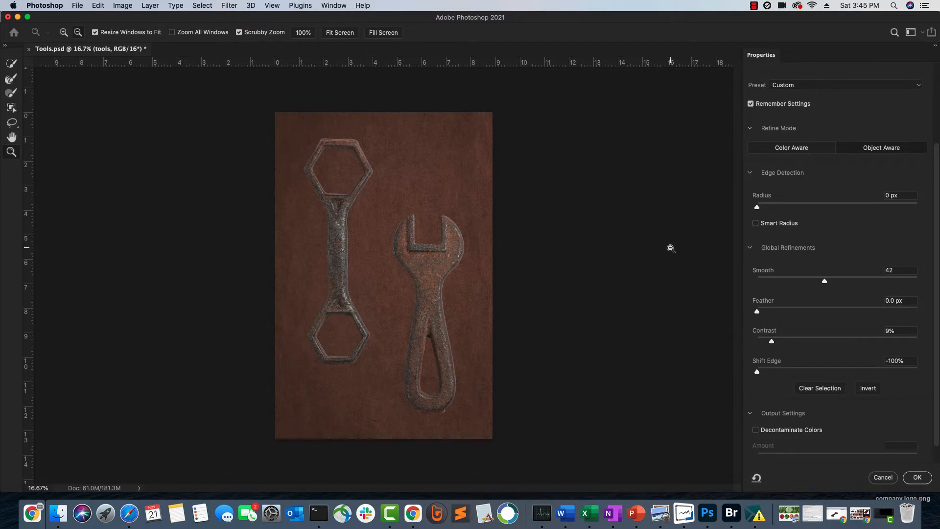
pyautogui.scroll(5, 912, 331)
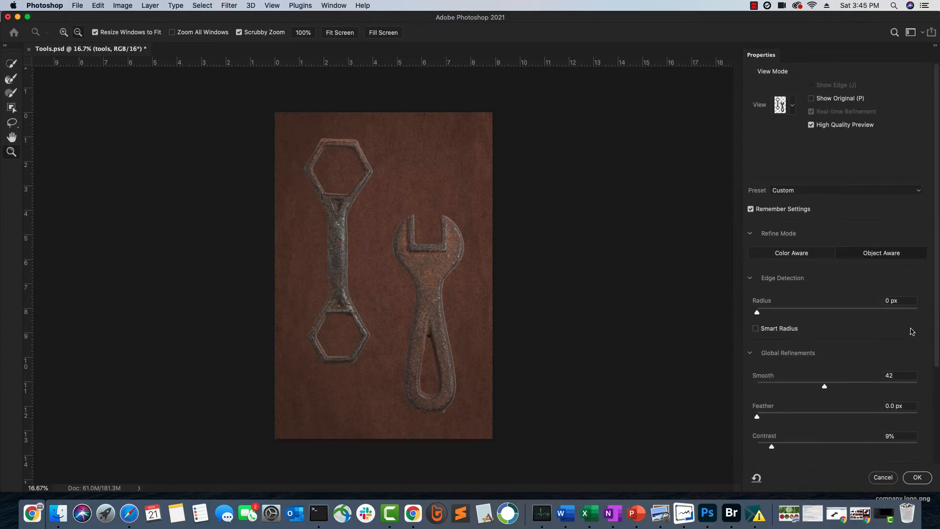
pyautogui.click(792, 106)
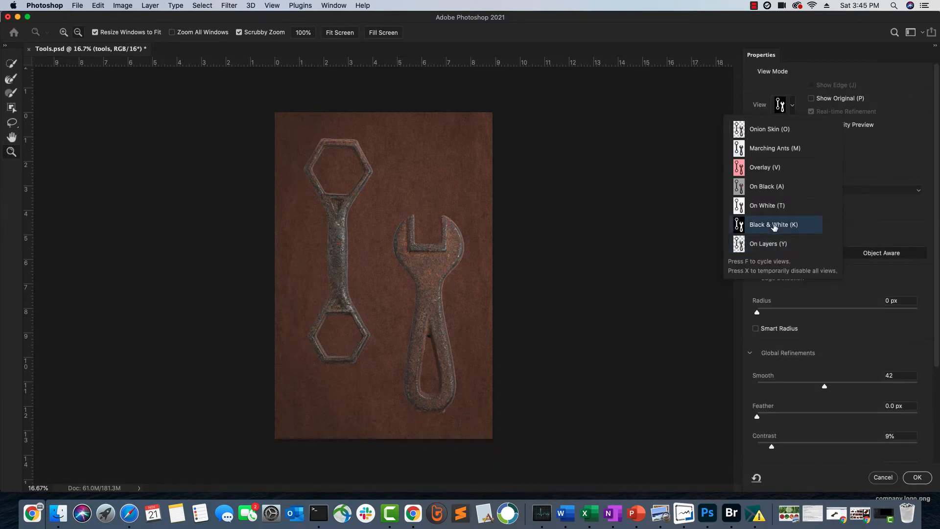
pyautogui.click(774, 227)
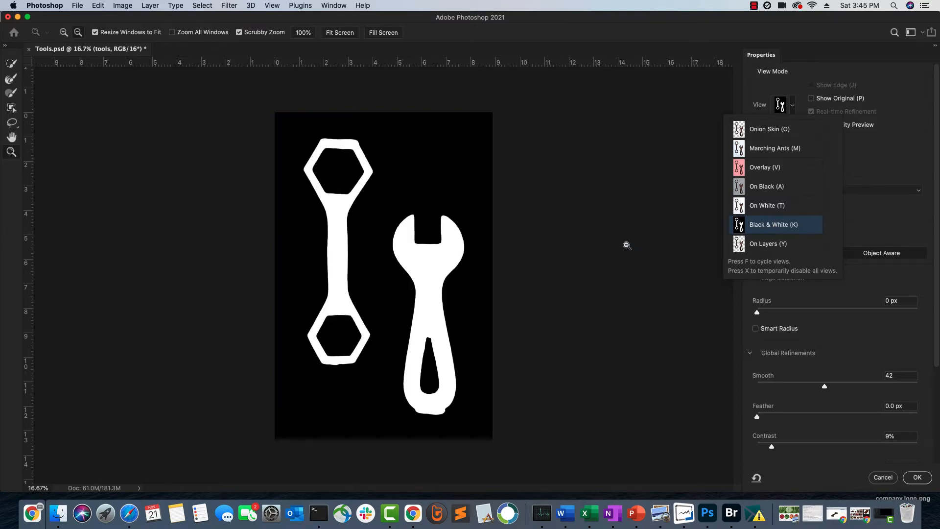
pyautogui.click(852, 342)
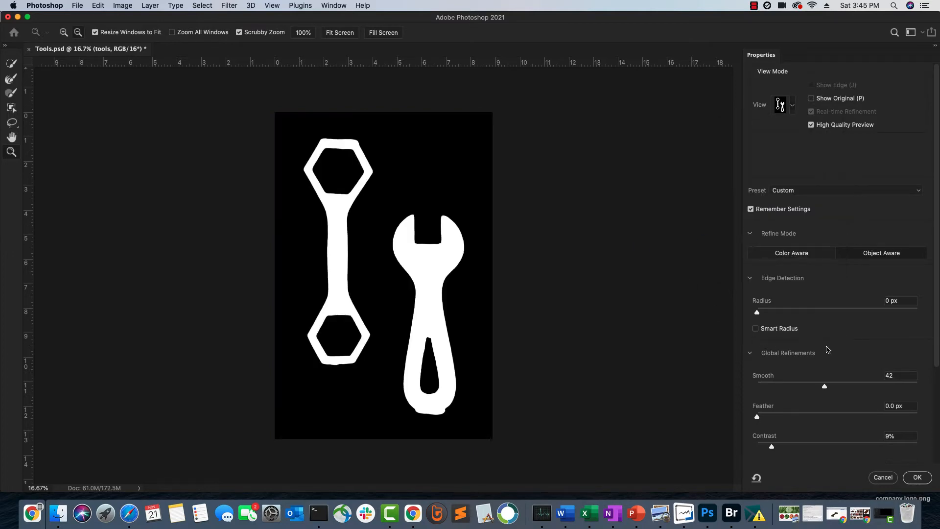
# Try feathers between 4.6 px and 68 px on the selection, ending at 35.9 px, with Shift Edge at -18%
pyautogui.scroll(-4, 826, 348)
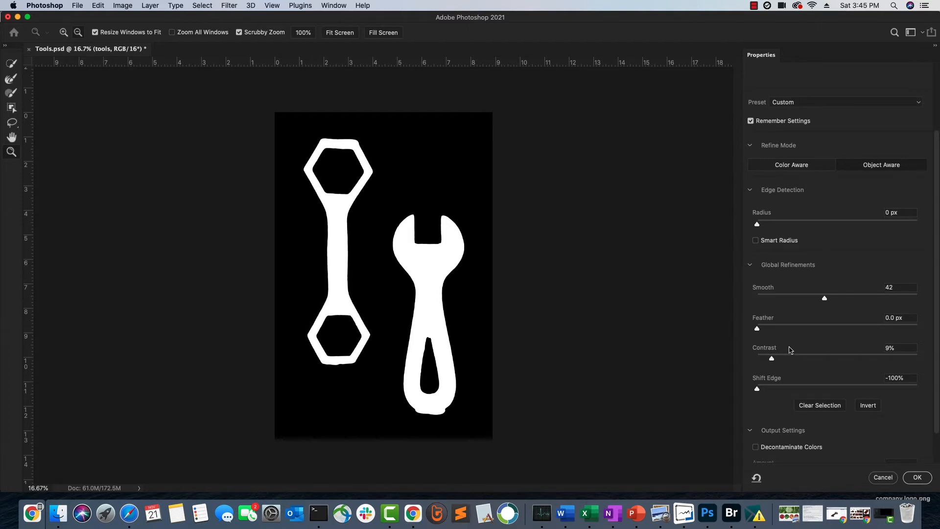
pyautogui.moveTo(764, 331); pyautogui.dragTo(798, 329)
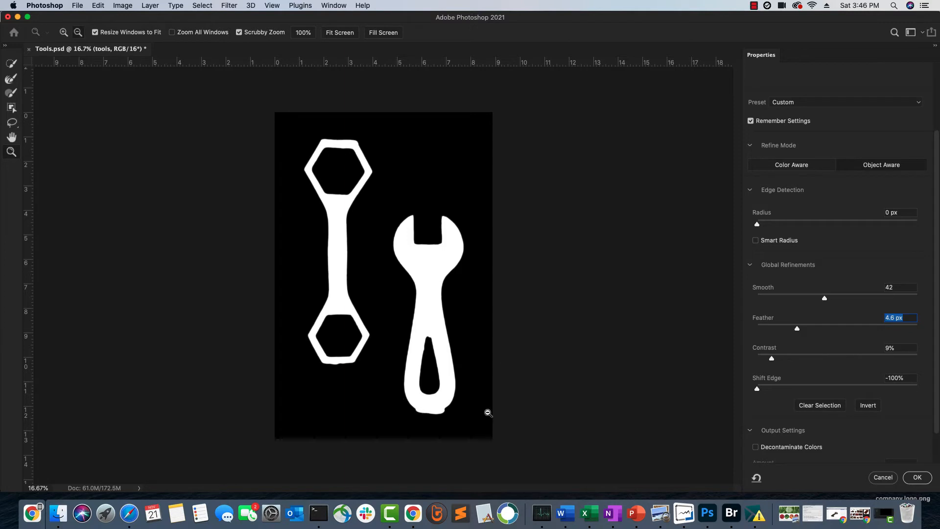
pyautogui.moveTo(797, 328); pyautogui.dragTo(820, 331)
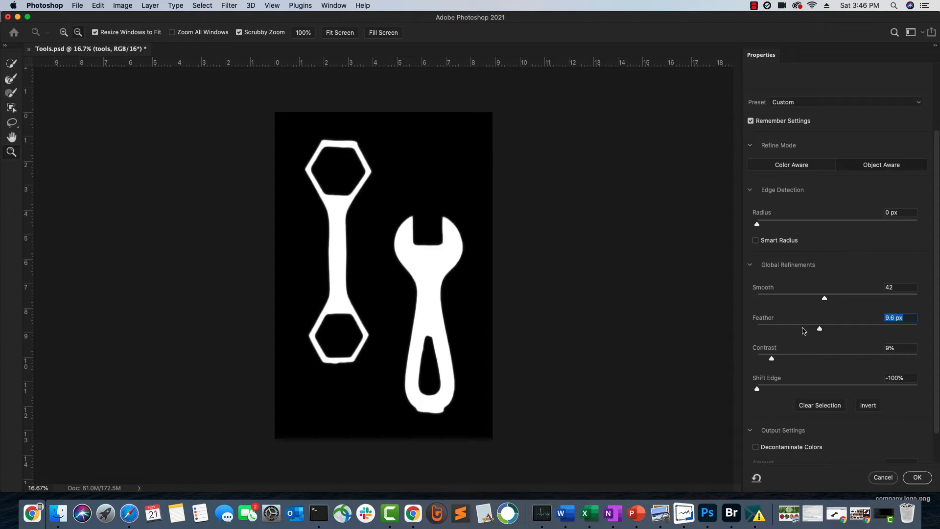
pyautogui.moveTo(819, 328); pyautogui.dragTo(851, 332)
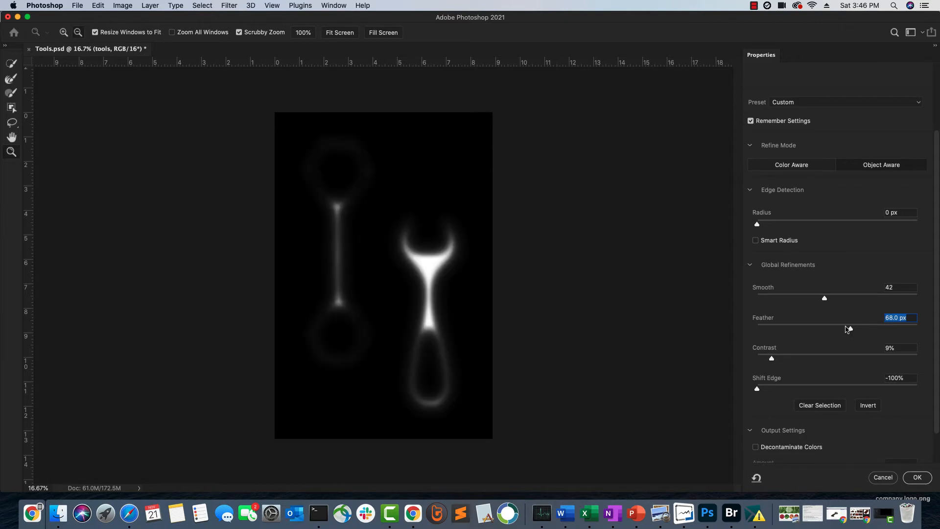
pyautogui.moveTo(849, 331); pyautogui.dragTo(823, 329)
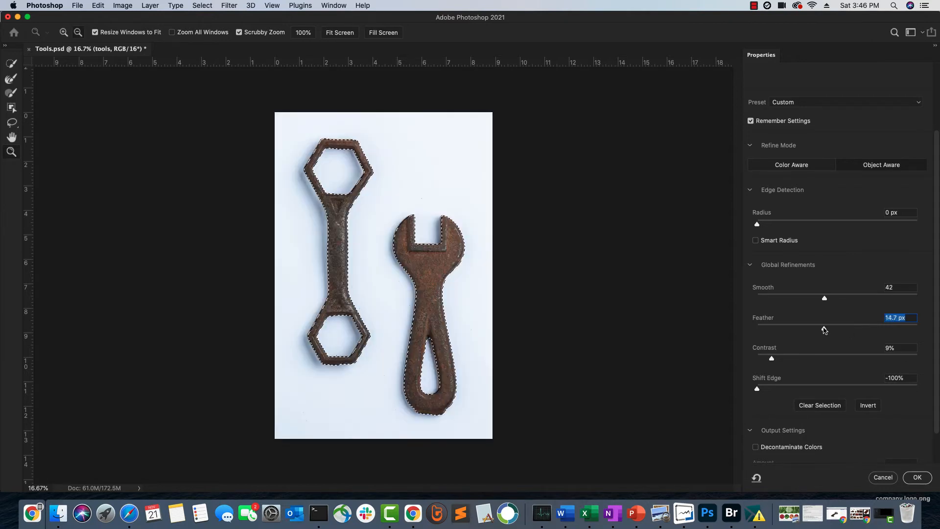
pyautogui.moveTo(824, 330)
pyautogui.mouseDown()
pyautogui.moveTo(815, 330)
pyautogui.moveTo(831, 331)
pyautogui.mouseUp()
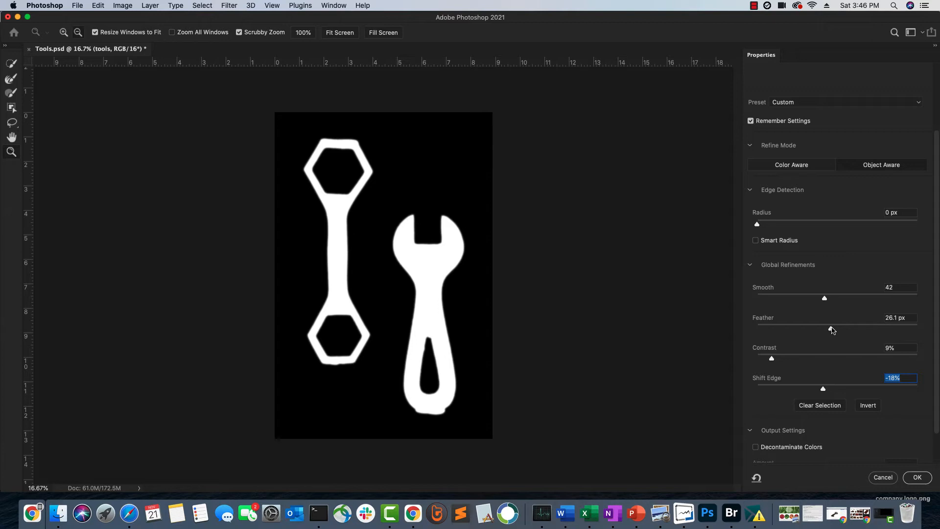
pyautogui.click(831, 330)
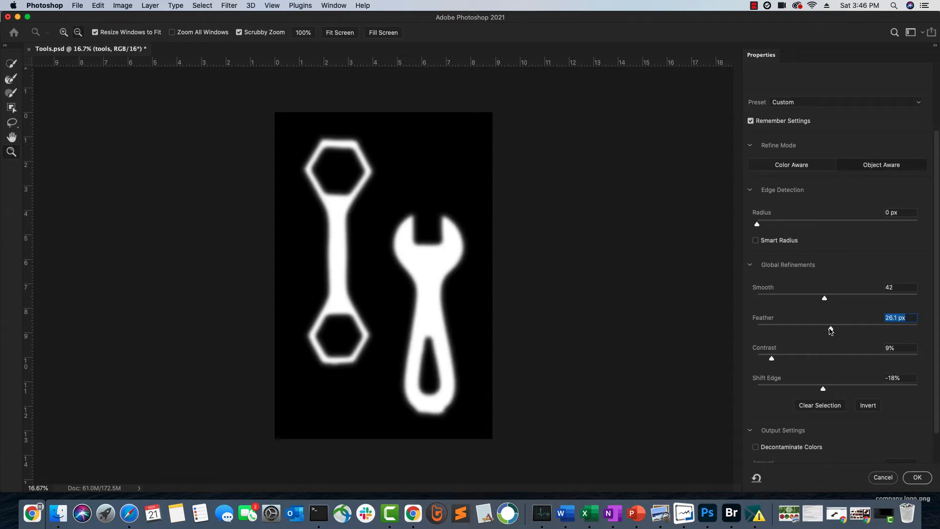
pyautogui.moveTo(830, 331); pyautogui.dragTo(837, 331)
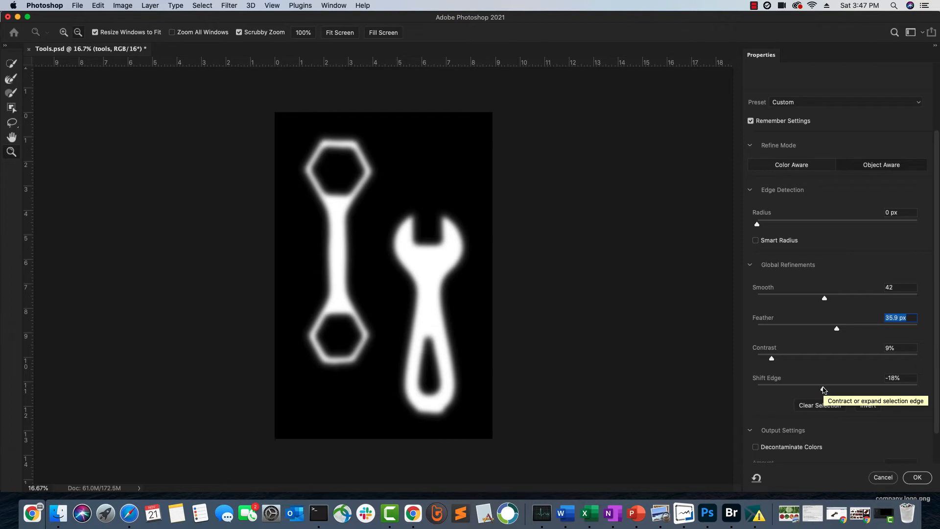
# Try Shift Edge values of -43% and -8% on the selection, ending at +7%
pyautogui.moveTo(822, 389); pyautogui.dragTo(802, 391)
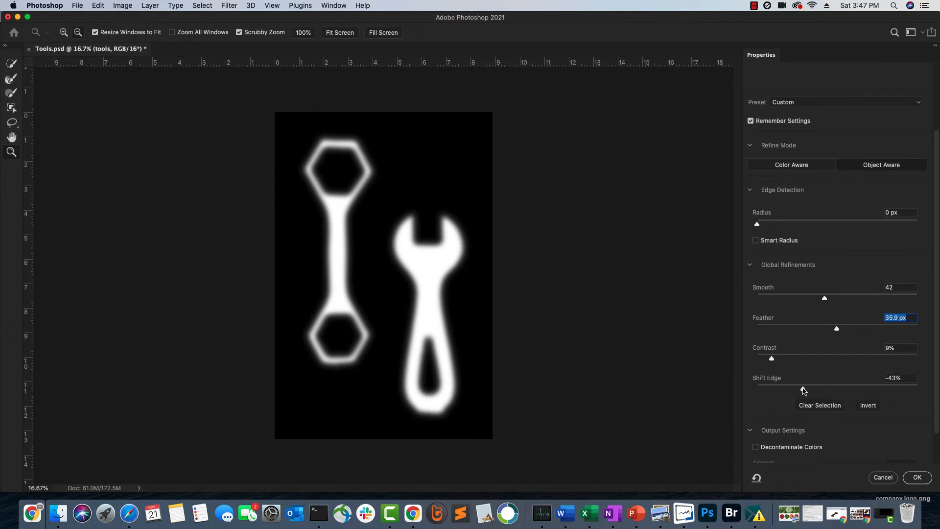
pyautogui.moveTo(803, 390); pyautogui.dragTo(831, 391)
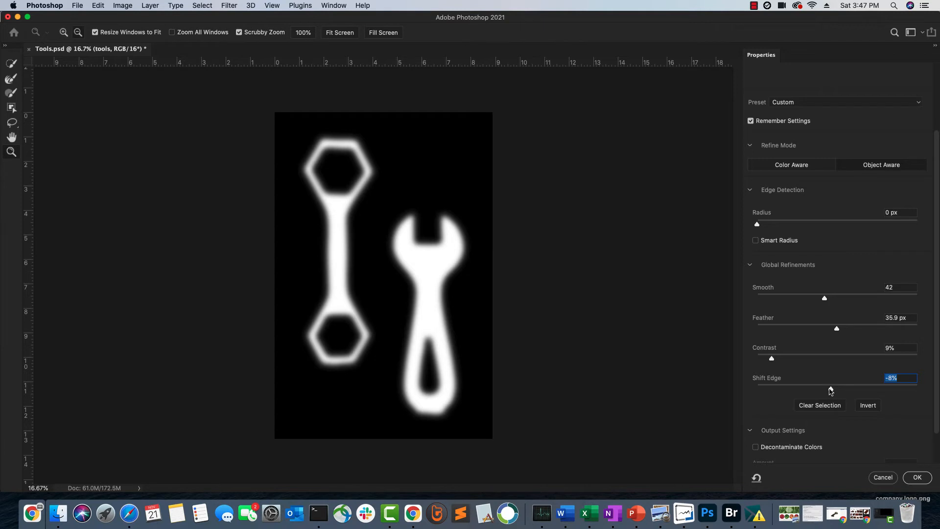
pyautogui.moveTo(832, 389); pyautogui.dragTo(843, 390)
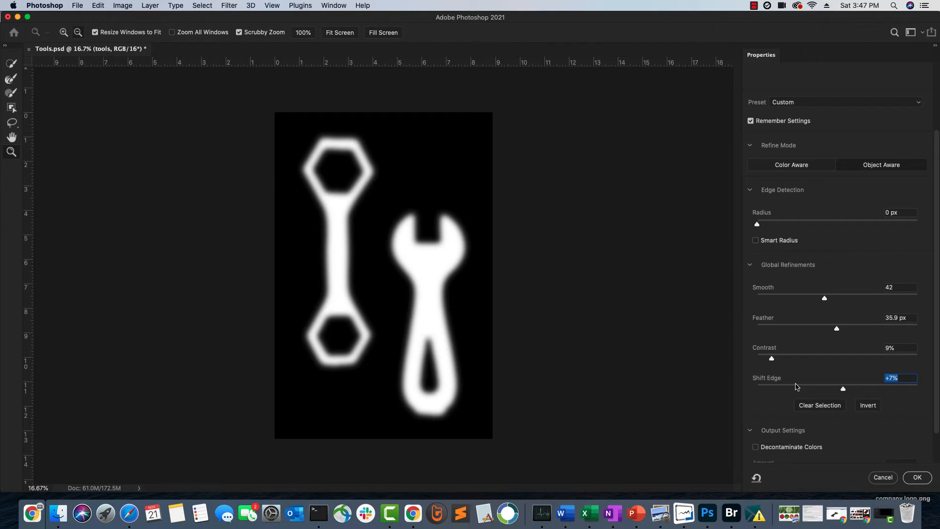
# Switch the selection preview to On Layers to check the edges against the paper background
pyautogui.scroll(3, 875, 286)
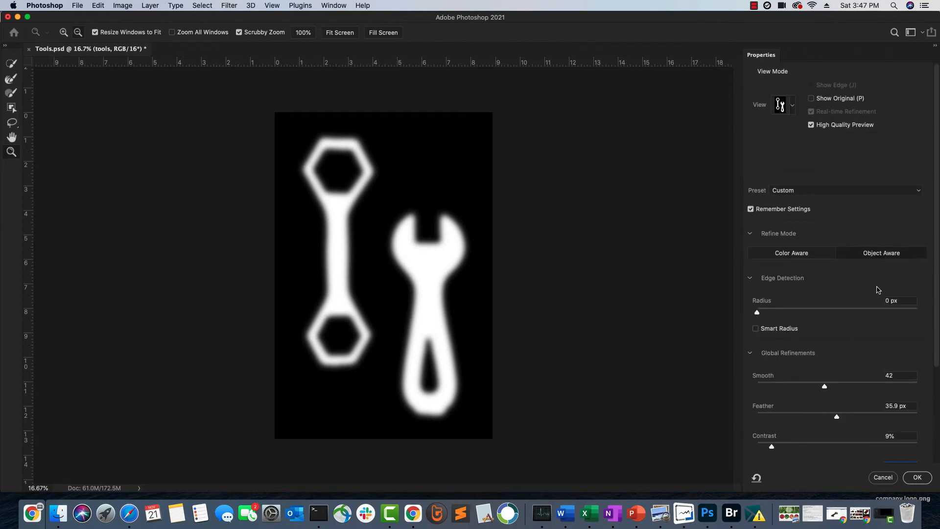
pyautogui.click(785, 107)
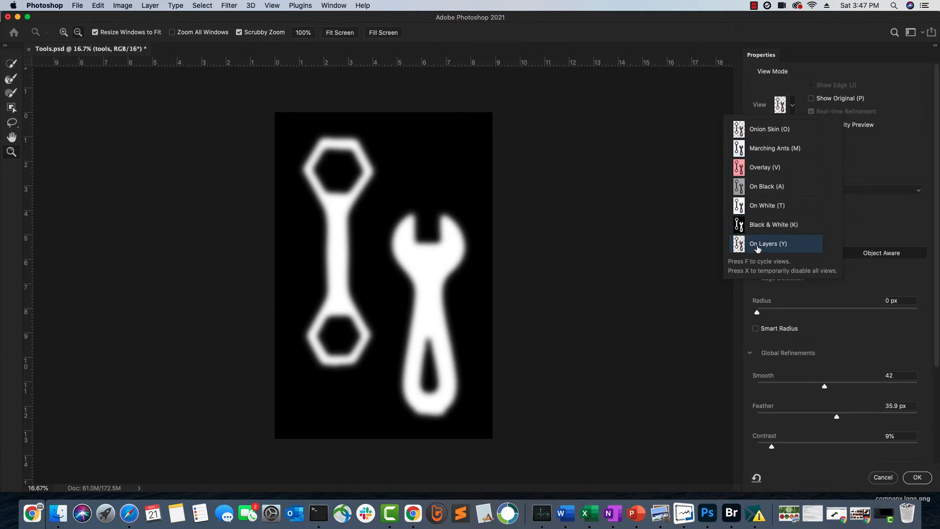
pyautogui.click(758, 248)
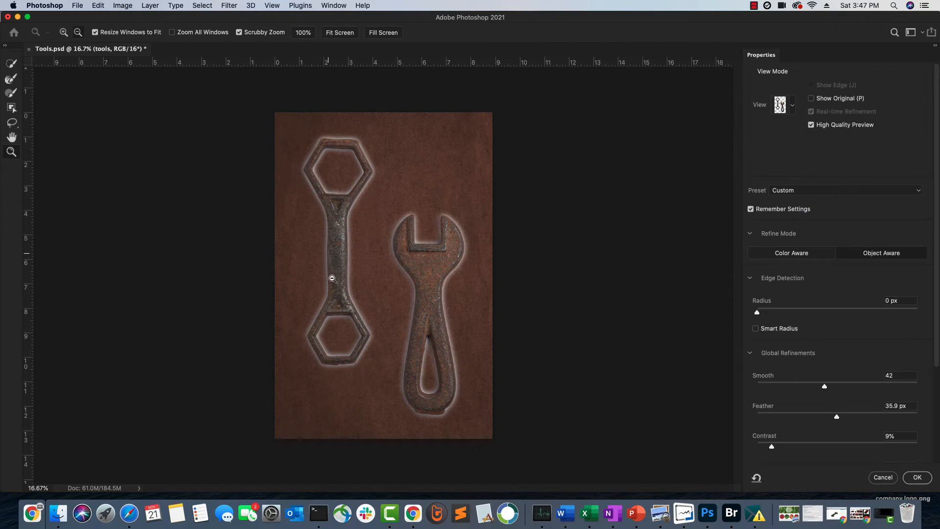
# Reduce the feather to 5.2 px and preview the selection on layers again
pyautogui.click(802, 416)
pyautogui.scroll(-1, 797, 416)
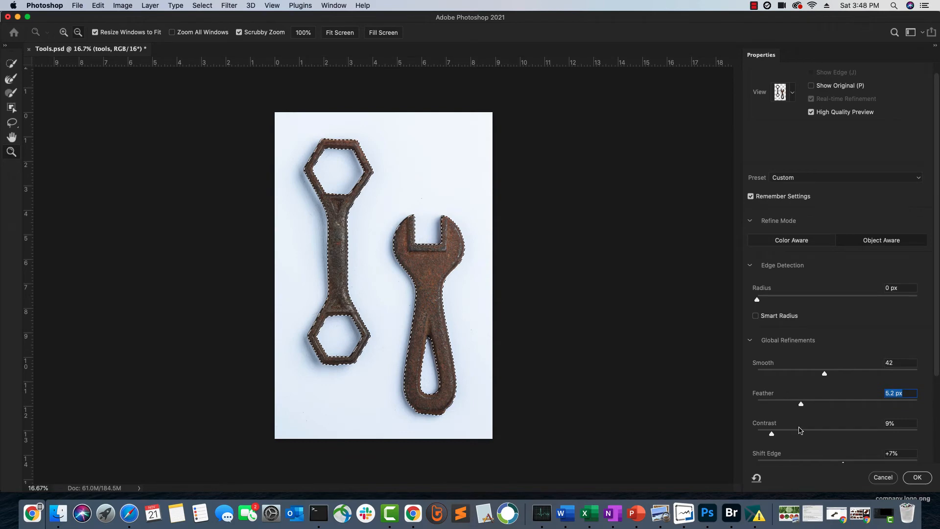
pyautogui.scroll(-1, 837, 448)
pyautogui.scroll(-1, 835, 447)
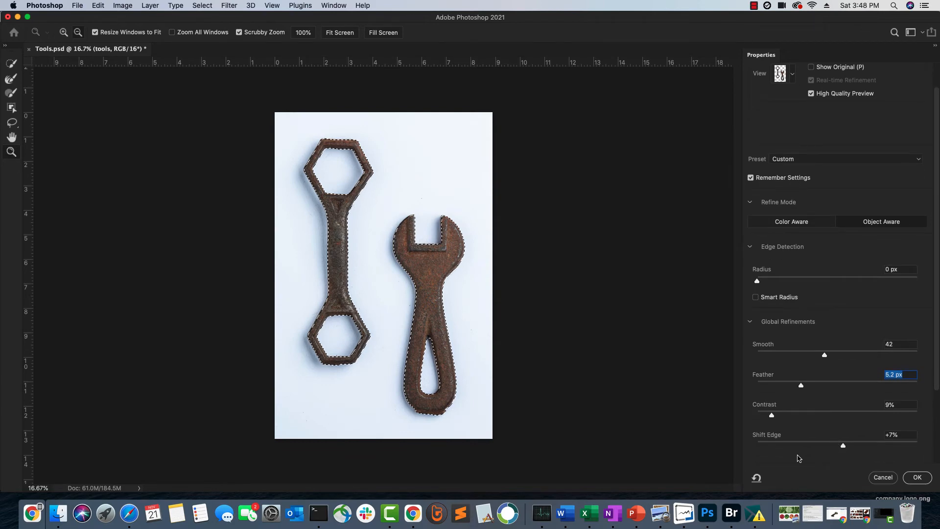
pyautogui.scroll(-1, 798, 458)
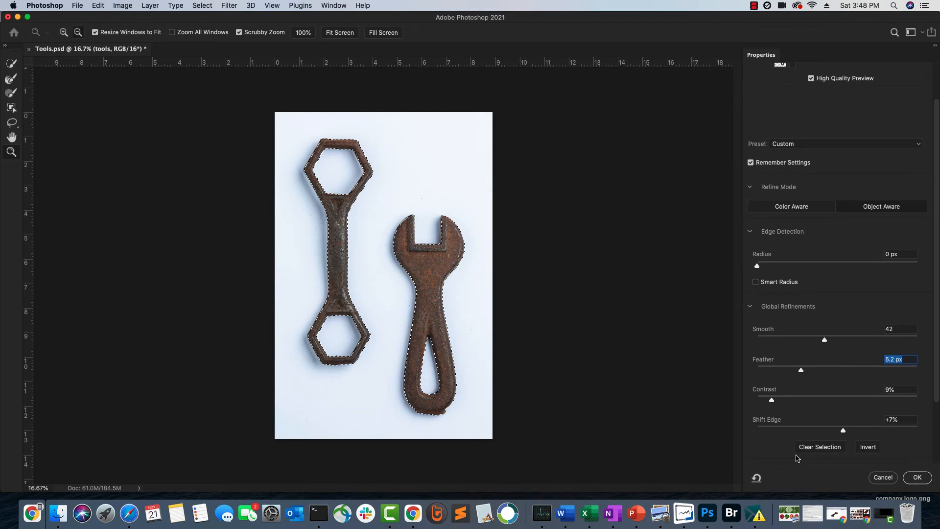
pyautogui.press('y')
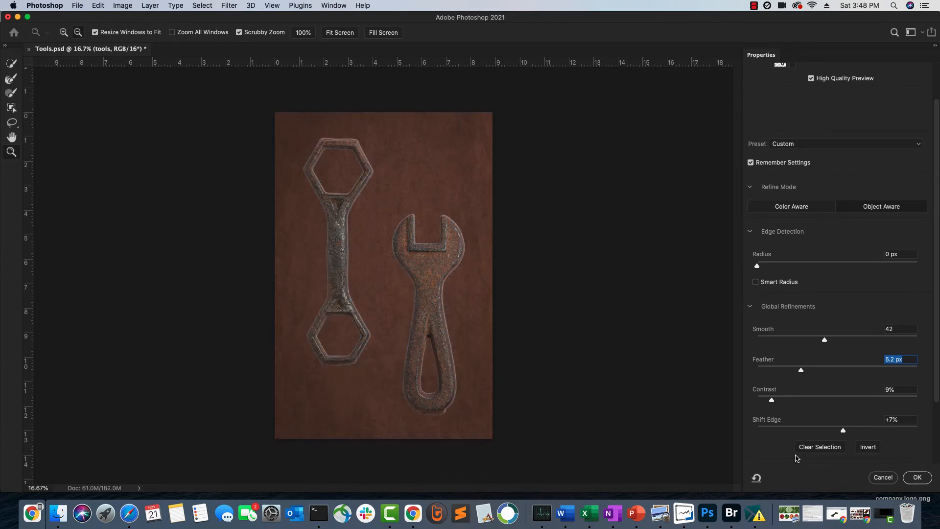
# Contract the selection edge in stages through -46%, -60% and -80% until Shift Edge is at -97%
pyautogui.click(800, 431)
pyautogui.press('Tab')
pyautogui.press('Tab')
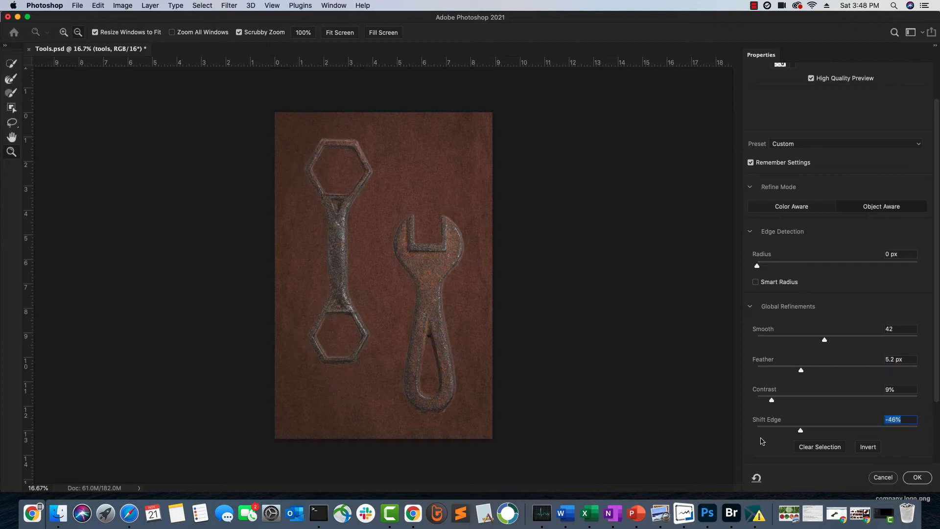
pyautogui.click(788, 429)
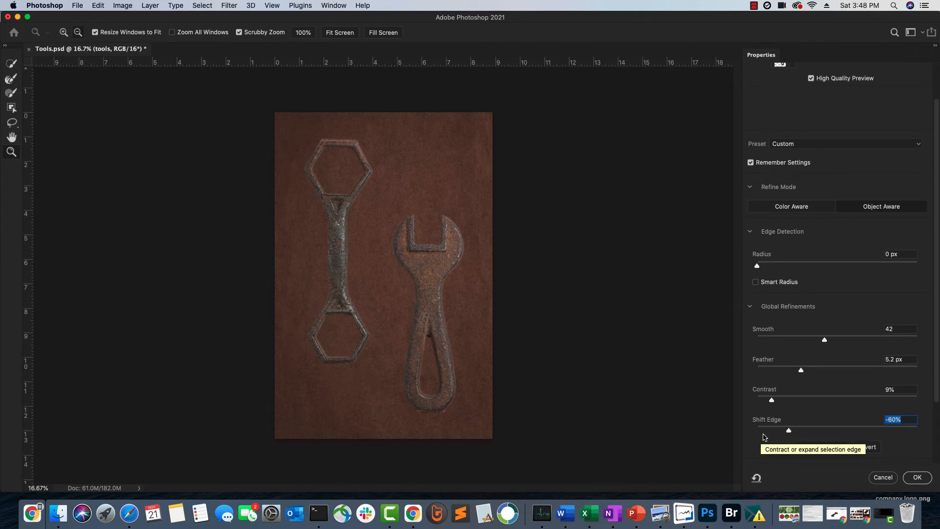
pyautogui.click(774, 430)
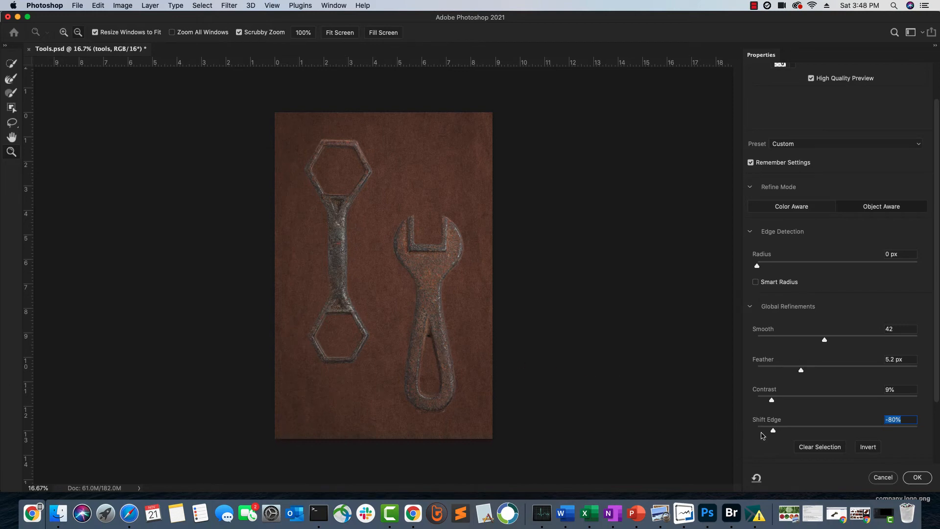
pyautogui.moveTo(773, 431); pyautogui.dragTo(765, 431)
pyautogui.moveTo(763, 431); pyautogui.dragTo(760, 431)
# Compare feathers of 3.8 px and 2.5 px on the selection, and keep one close to 3.8 px
pyautogui.click(790, 368)
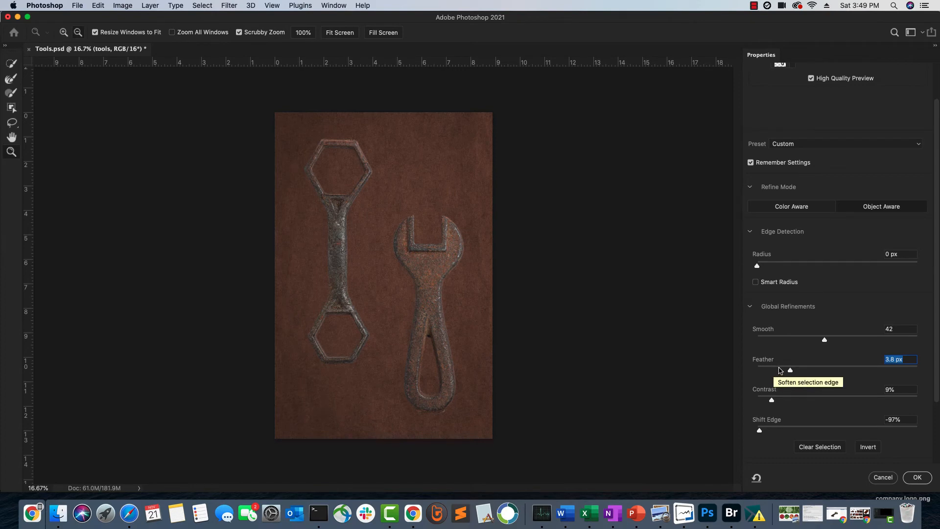
pyautogui.click(779, 368)
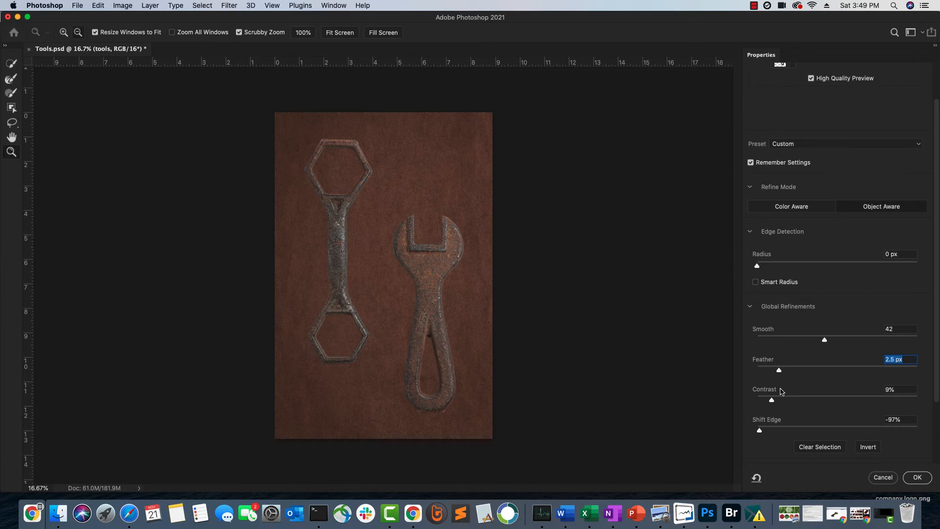
pyautogui.click(791, 370)
# Accept the refined selection and mask the tools layer with it
pyautogui.click(917, 478)
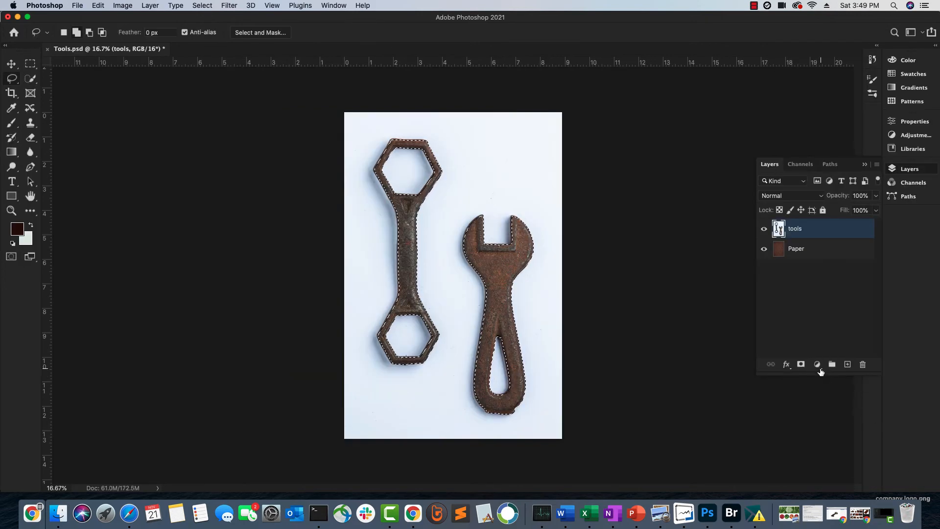
pyautogui.click(800, 365)
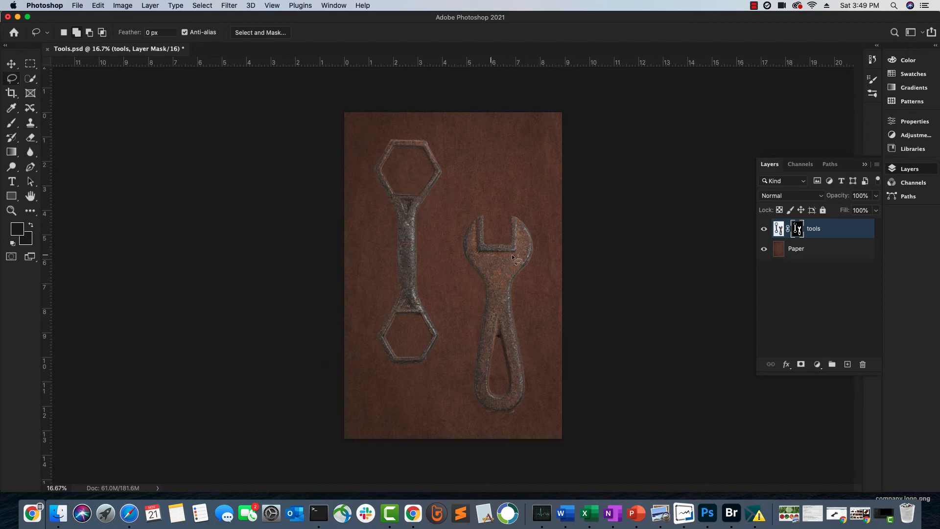
# Add a drop shadow effect to the tools layer and move its settings dialog clear of the wrenches
pyautogui.click(789, 368)
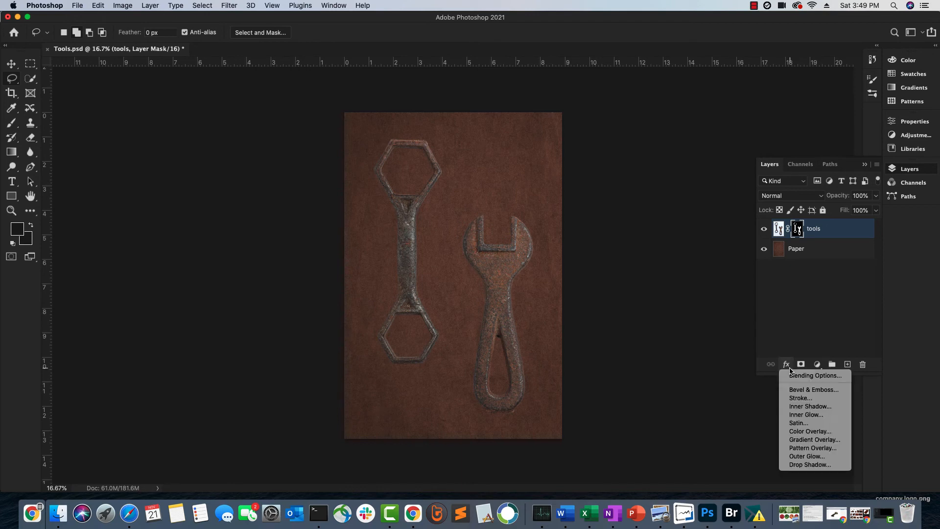
pyautogui.click(807, 464)
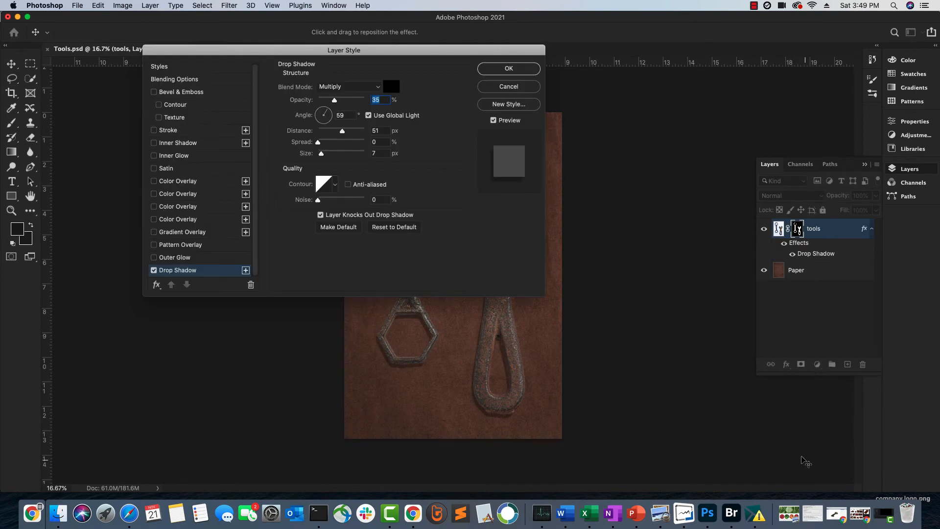
pyautogui.moveTo(245, 54); pyautogui.dragTo(658, 46)
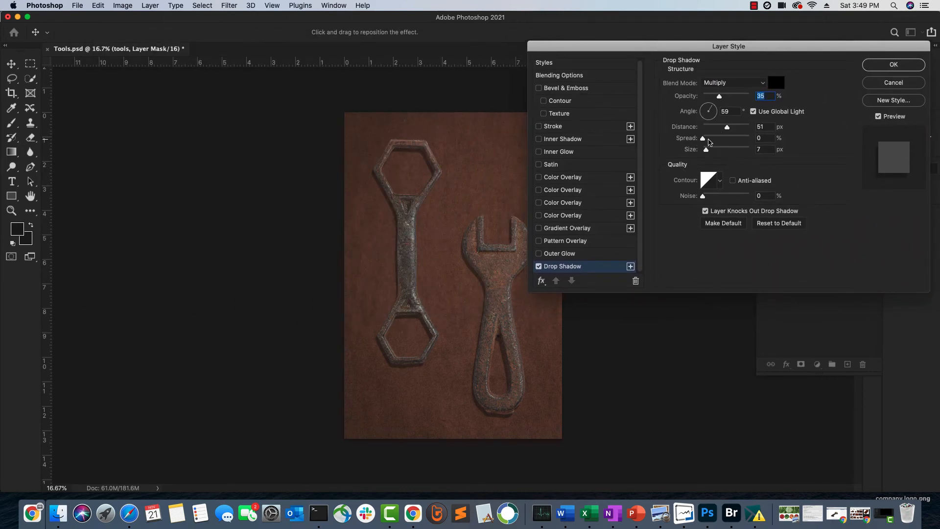
pyautogui.moveTo(620, 49); pyautogui.dragTo(665, 48)
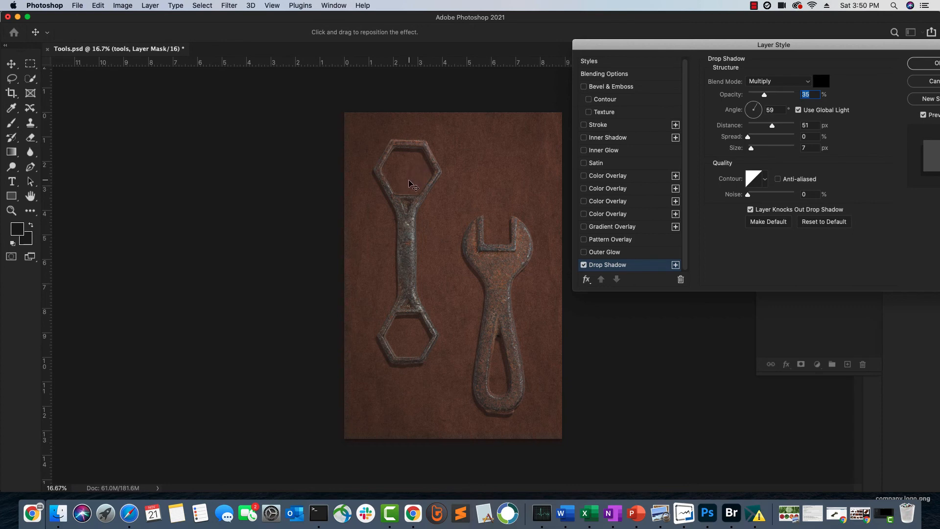
# Reposition the drop shadow by eye to the right of the wrenches, at angle -177° and distance 85 px, and apply it
pyautogui.moveTo(411, 185)
pyautogui.mouseDown()
pyautogui.moveTo(445, 181)
pyautogui.moveTo(377, 179)
pyautogui.moveTo(441, 178)
pyautogui.moveTo(417, 192)
pyautogui.moveTo(416, 181)
pyautogui.mouseUp()
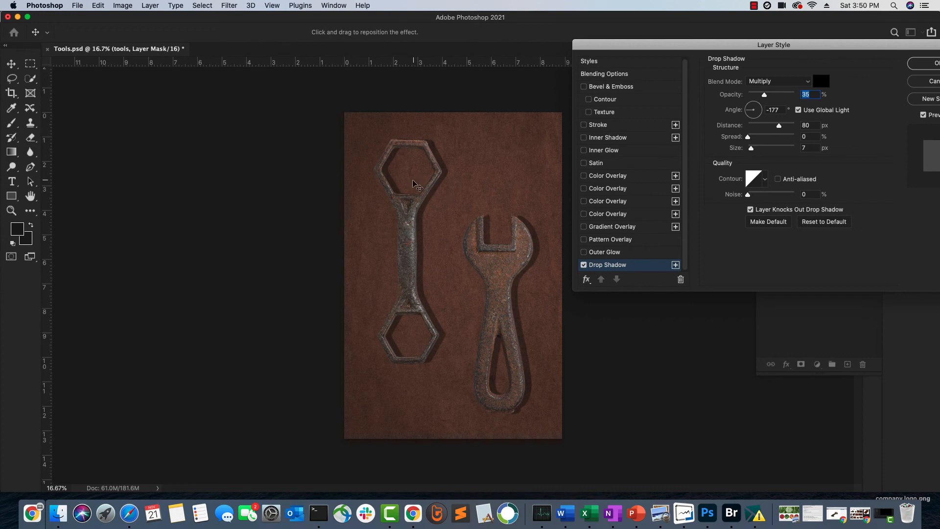
pyautogui.moveTo(410, 181)
pyautogui.mouseDown()
pyautogui.moveTo(388, 177)
pyautogui.moveTo(405, 171)
pyautogui.moveTo(414, 185)
pyautogui.mouseUp()
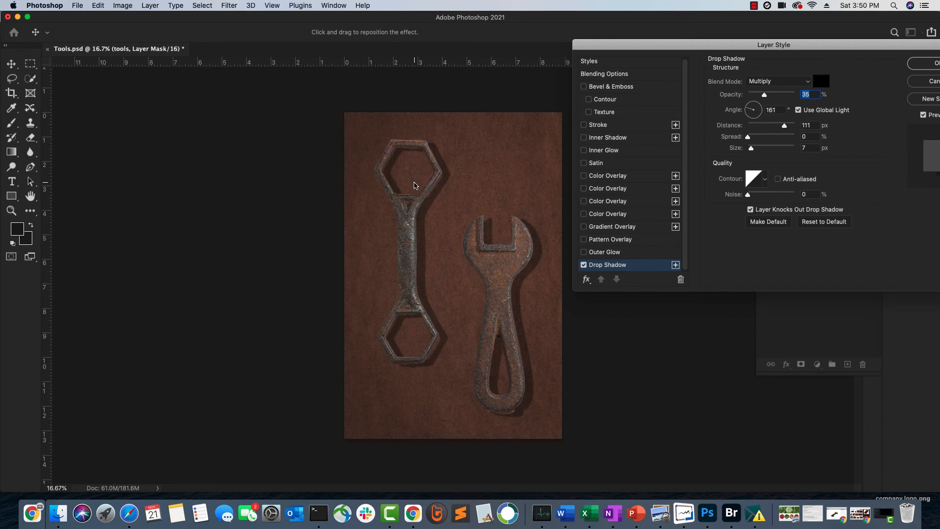
pyautogui.moveTo(414, 185); pyautogui.dragTo(413, 183)
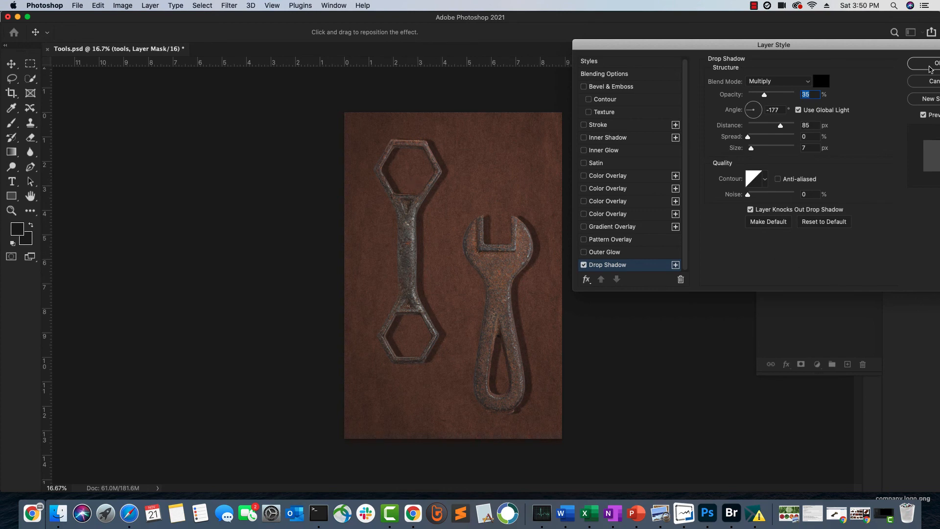
pyautogui.click(930, 67)
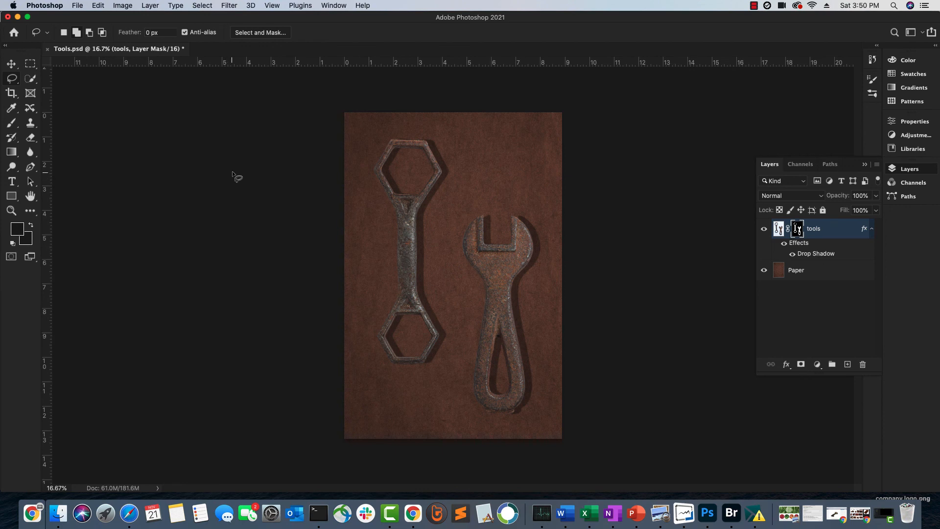
# Save a JPEG copy of the image as Tools.jpg on the computer in the 09 Selections folder, at quality 8
pyautogui.click(77, 6)
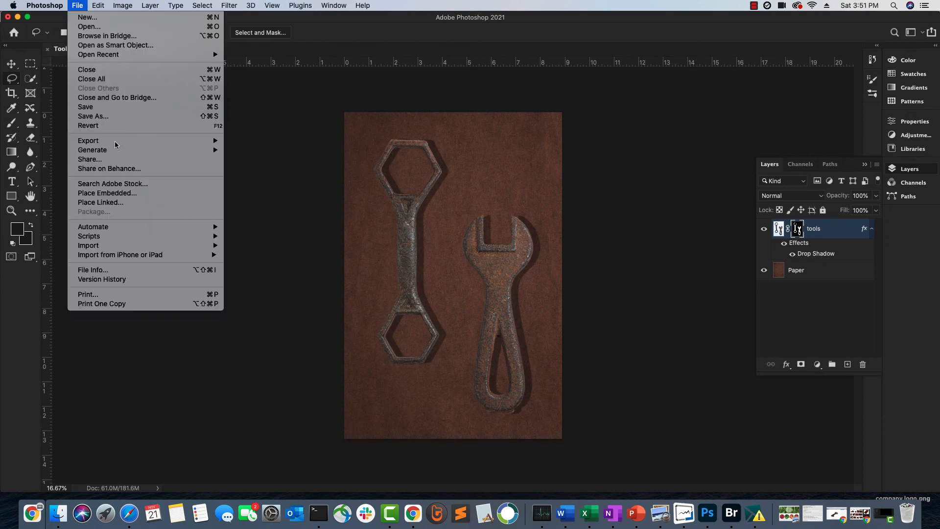
pyautogui.moveTo(111, 142)
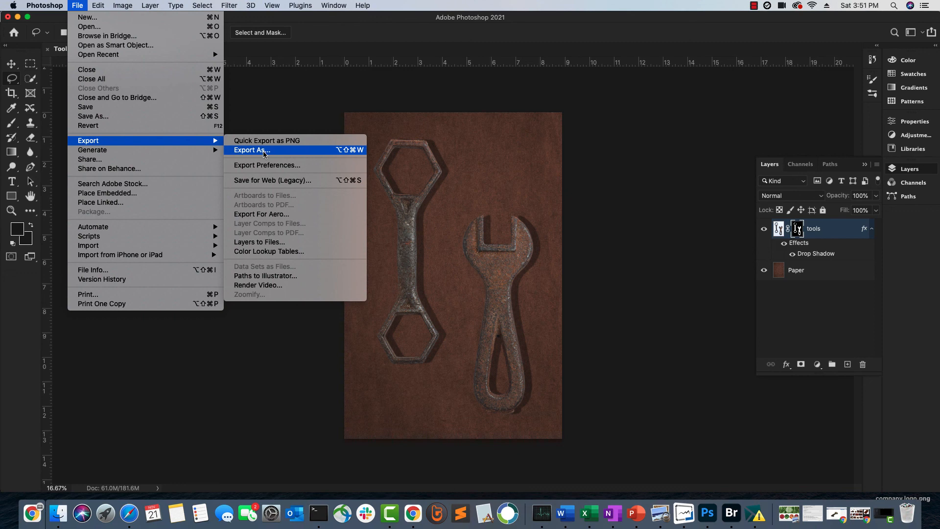
pyautogui.click(98, 117)
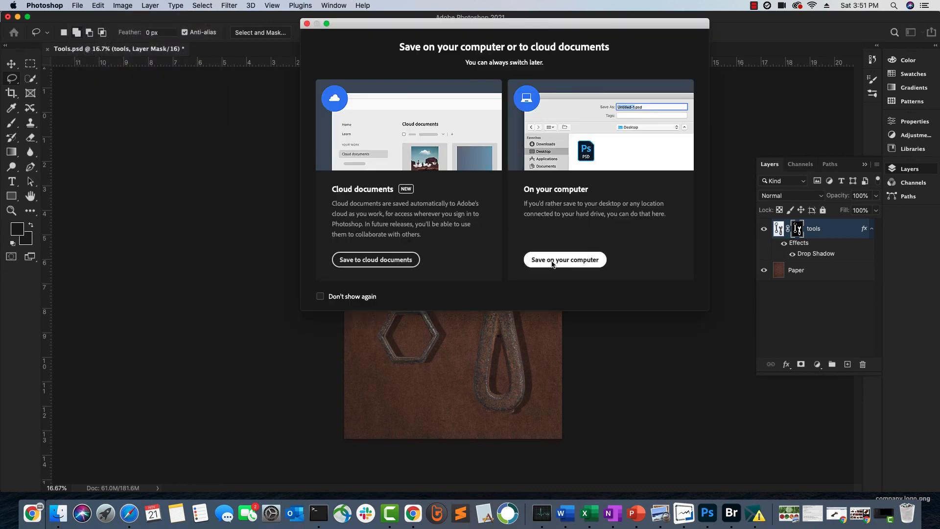
pyautogui.click(552, 264)
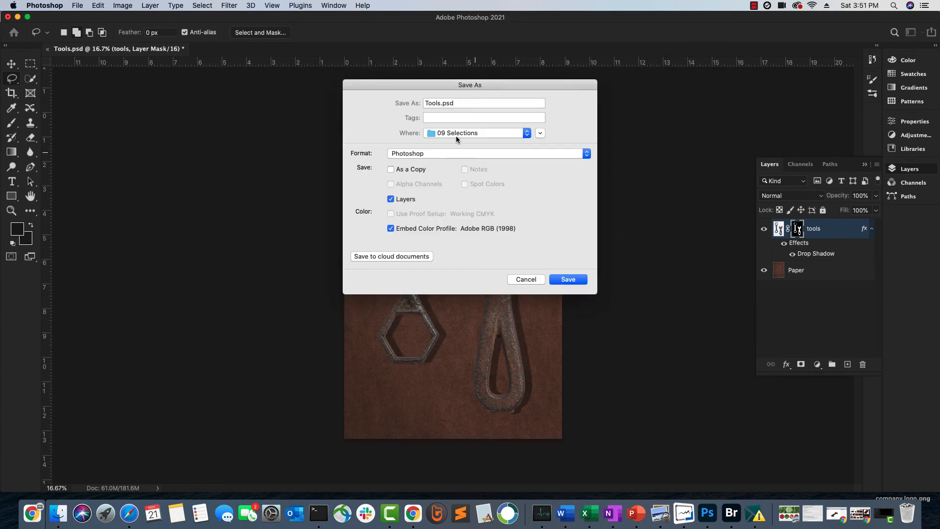
pyautogui.click(433, 154)
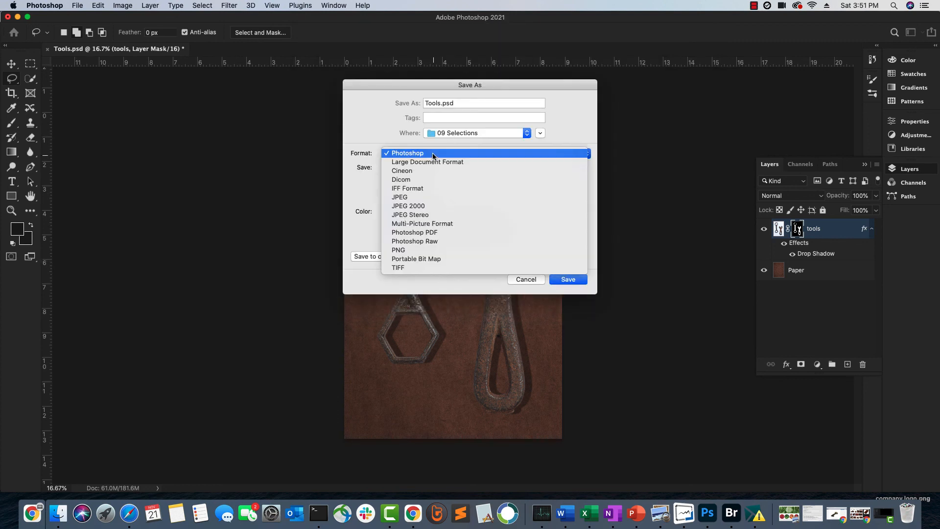
pyautogui.click(419, 197)
pyautogui.click(568, 280)
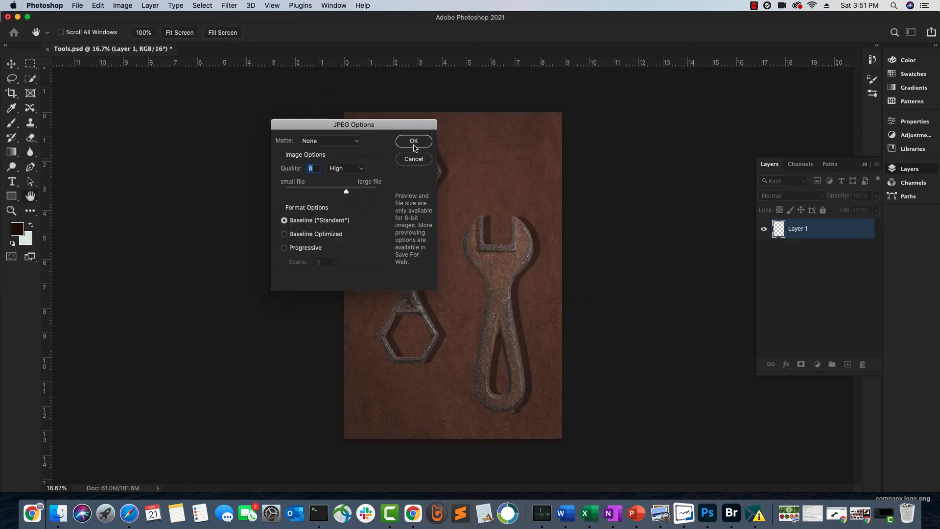
pyautogui.click(414, 143)
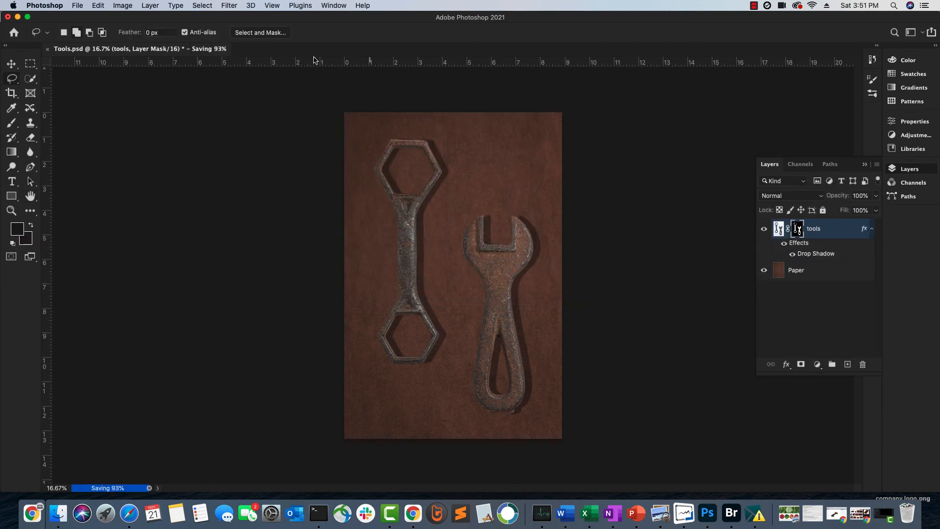
# Save another JPEG copy, Tools.jpg, on the Desktop at quality 8
pyautogui.click(77, 6)
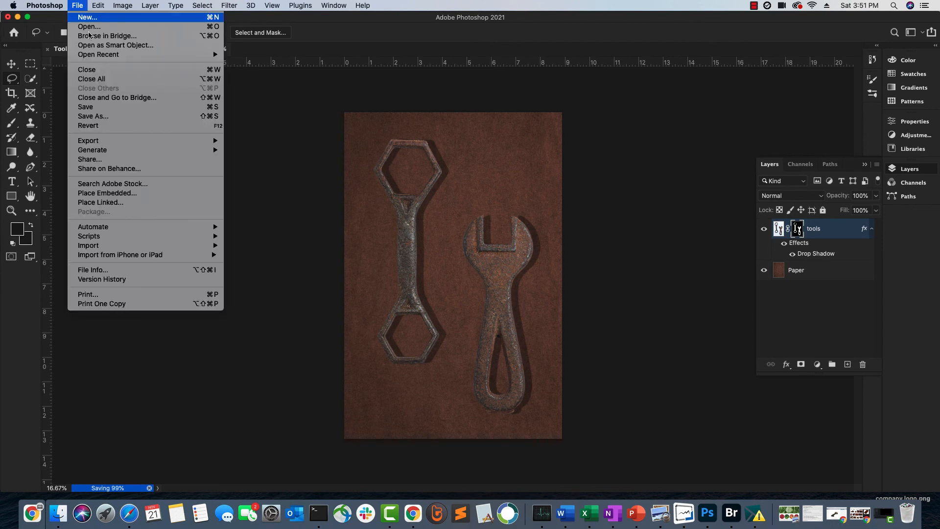
pyautogui.moveTo(111, 142)
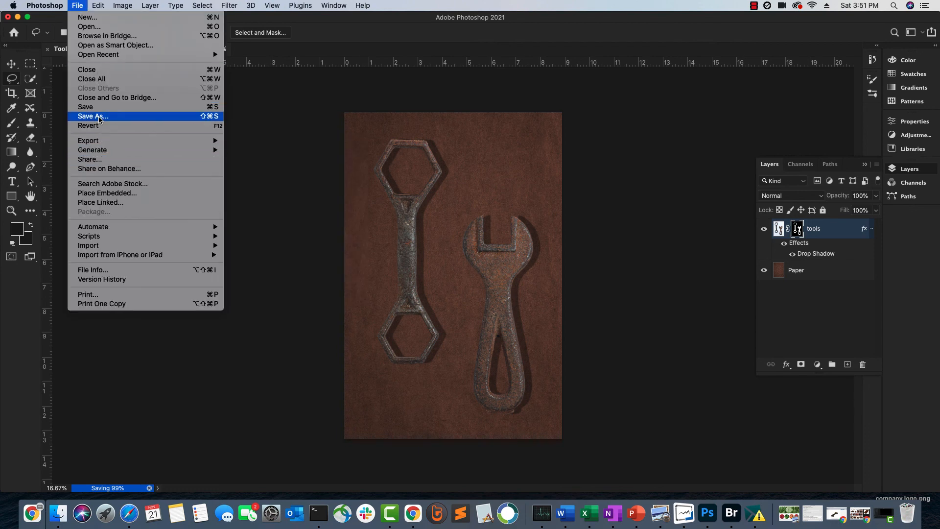
pyautogui.click(104, 117)
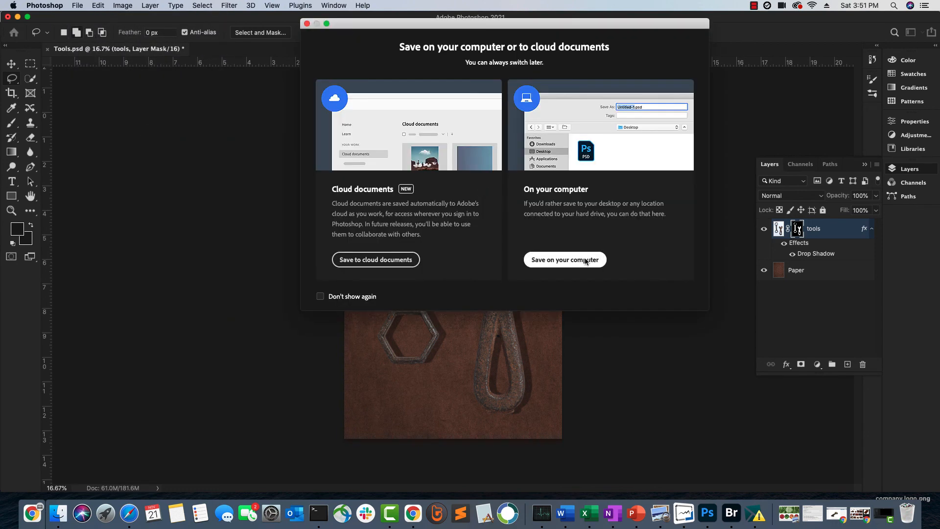
pyautogui.click(586, 260)
pyautogui.click(475, 134)
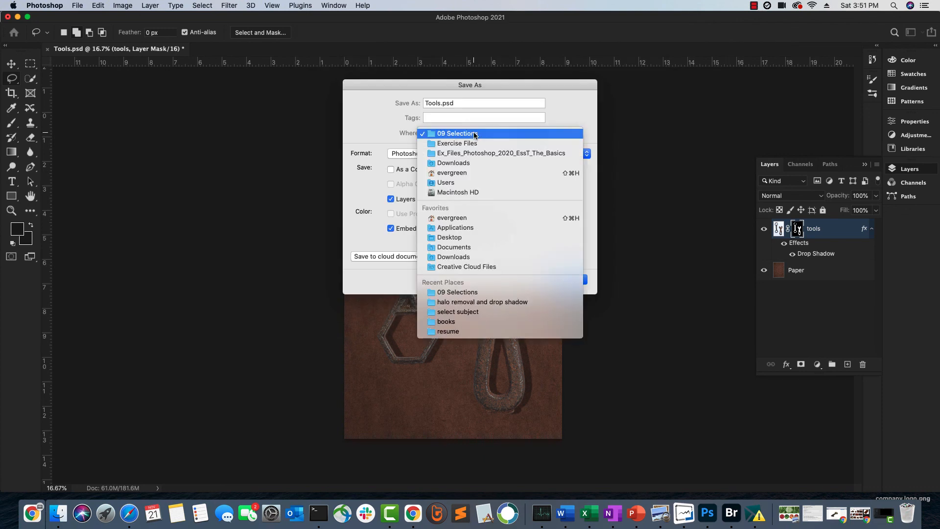
pyautogui.click(453, 237)
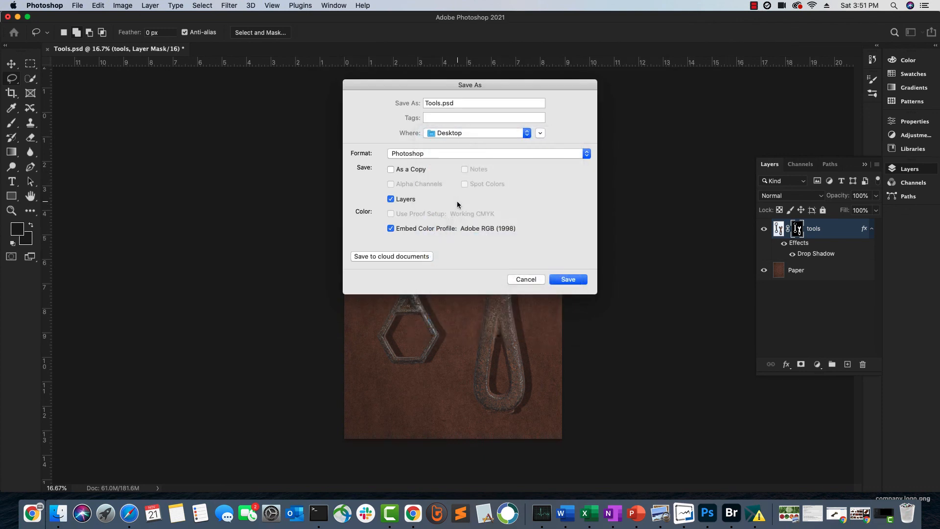
pyautogui.click(430, 155)
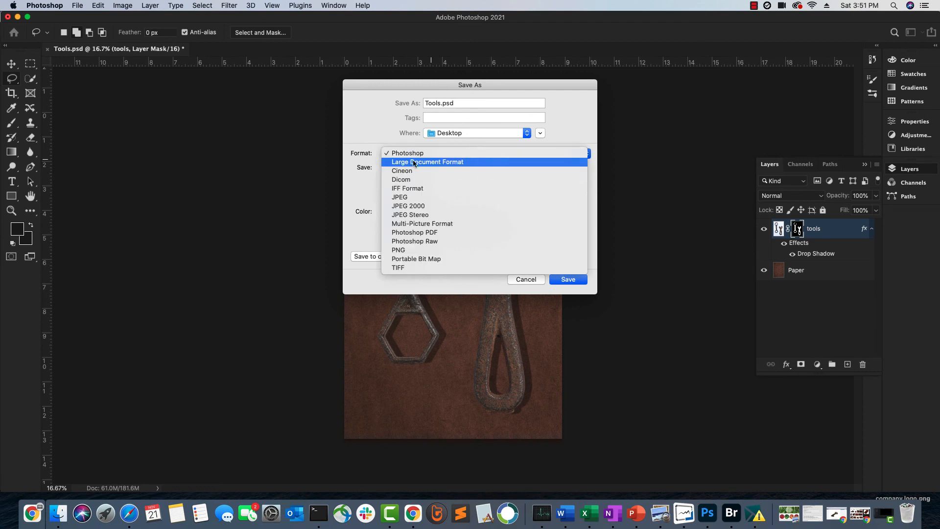
pyautogui.click(409, 197)
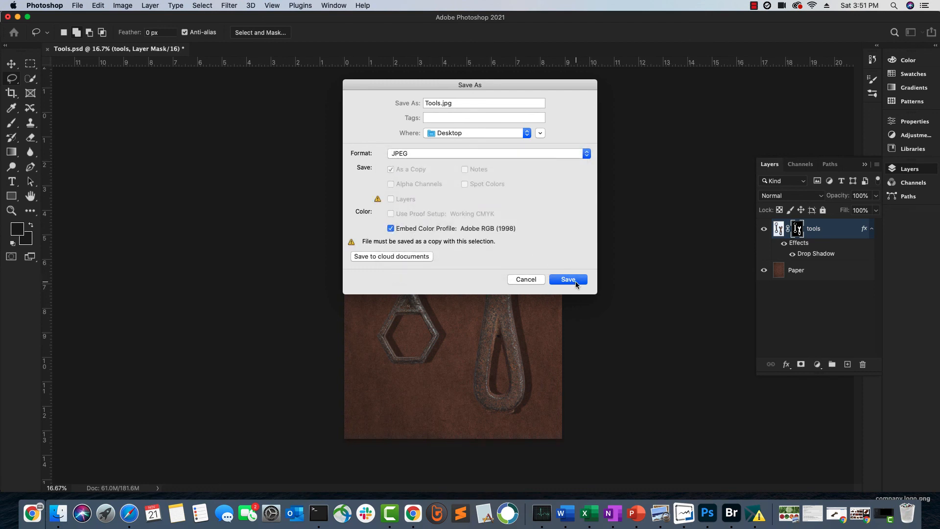
pyautogui.click(570, 278)
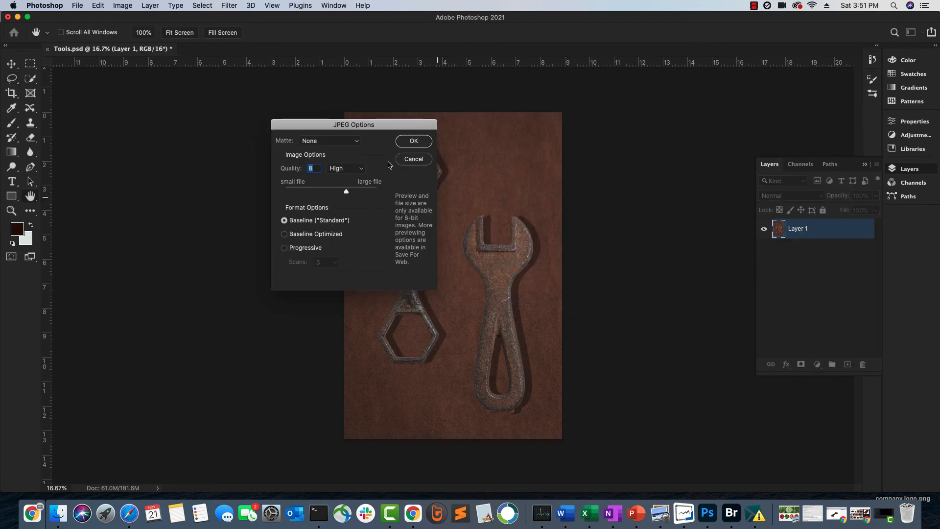
pyautogui.click(414, 141)
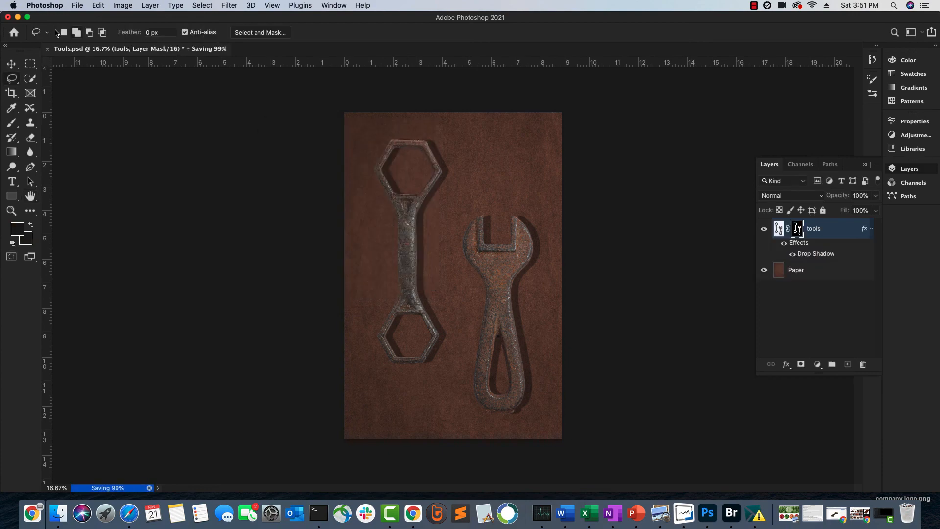
# Minimize the Photoshop and Bridge windows and open the exported Tools.jpg from the desktop
pyautogui.click(17, 17)
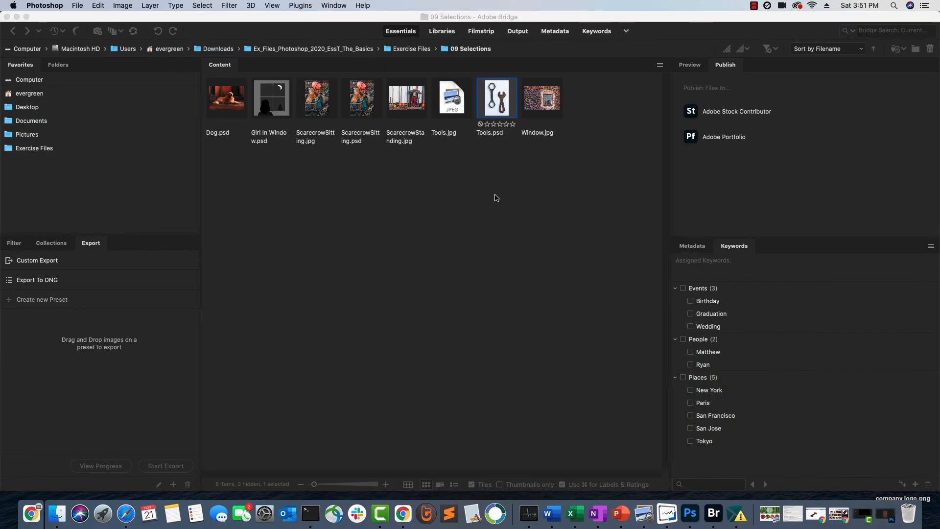
pyautogui.click(16, 17)
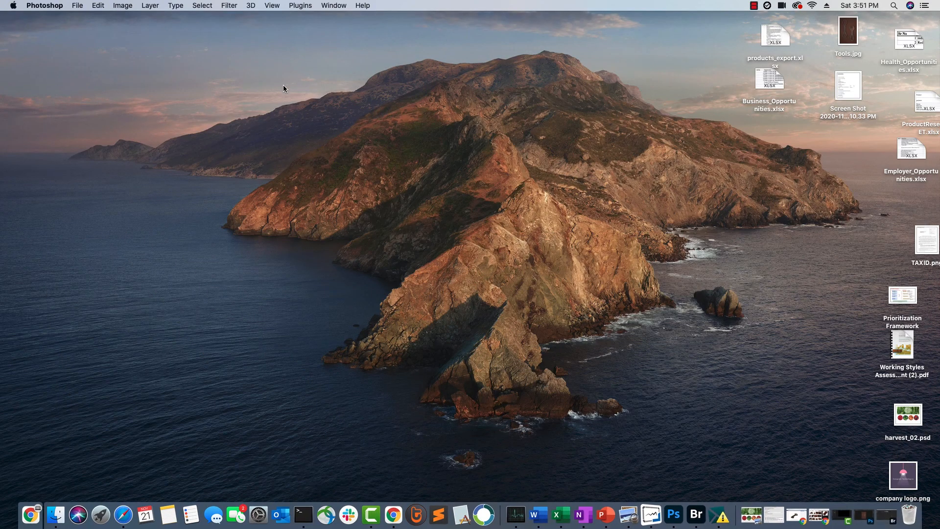
pyautogui.doubleClick(849, 35)
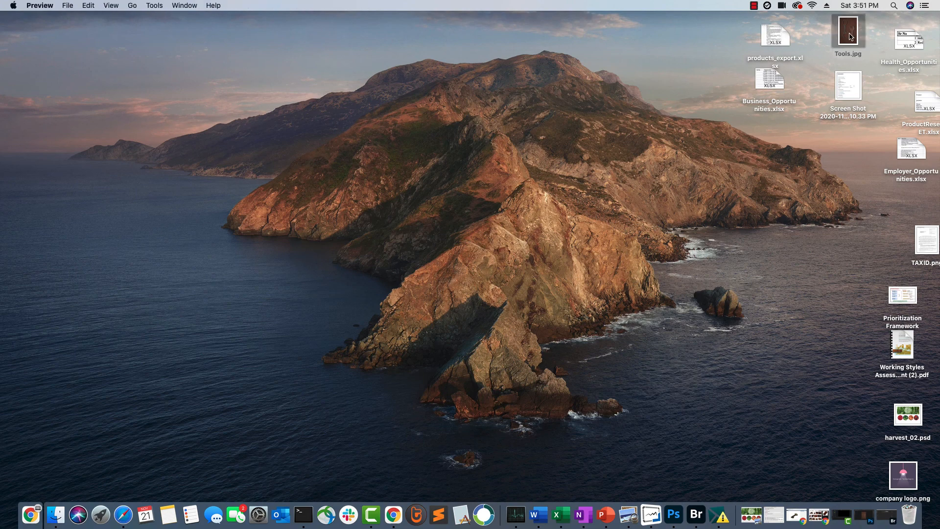